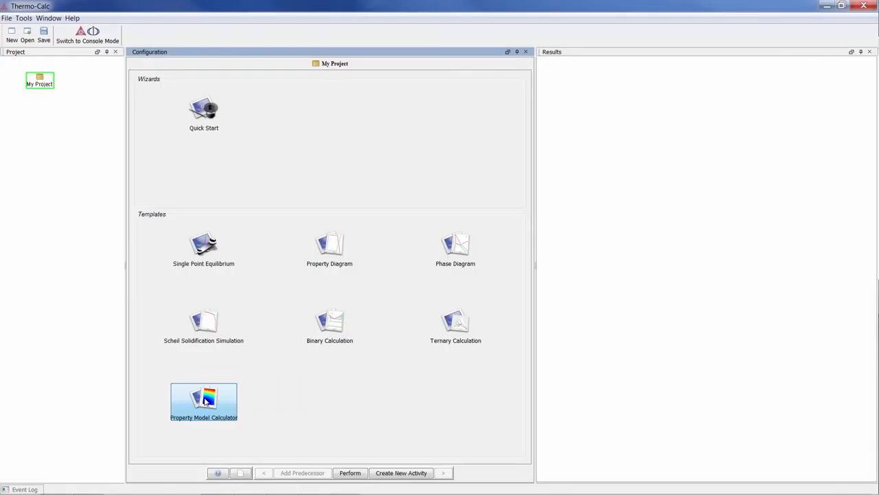
# - Create a Property Model Calculator project from the template and view its System Definer and calculator nodes
pyautogui.click(204, 400)
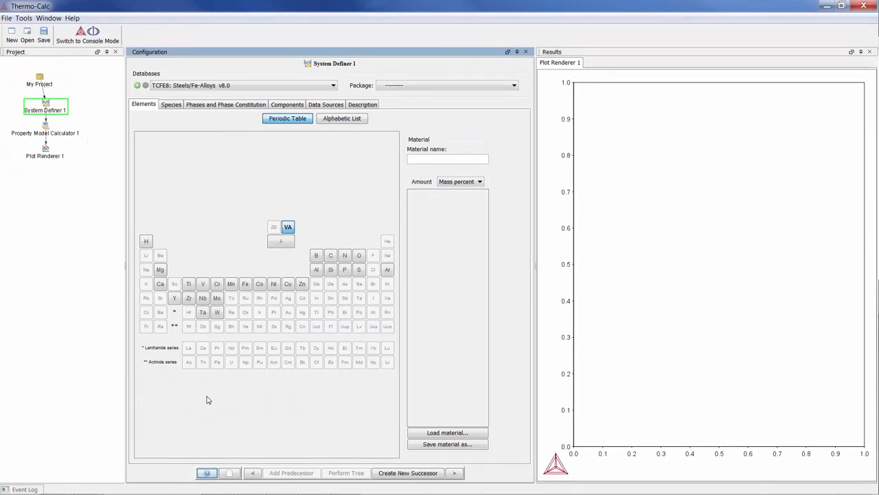
pyautogui.click(48, 110)
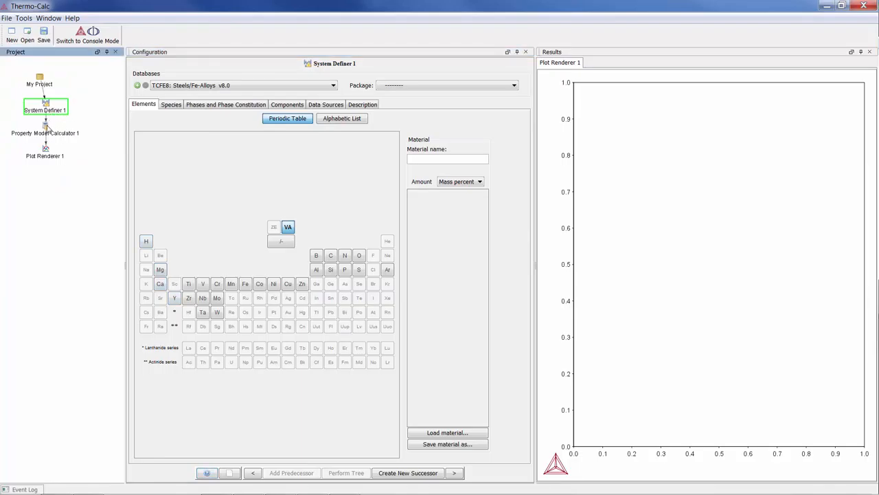
pyautogui.click(48, 132)
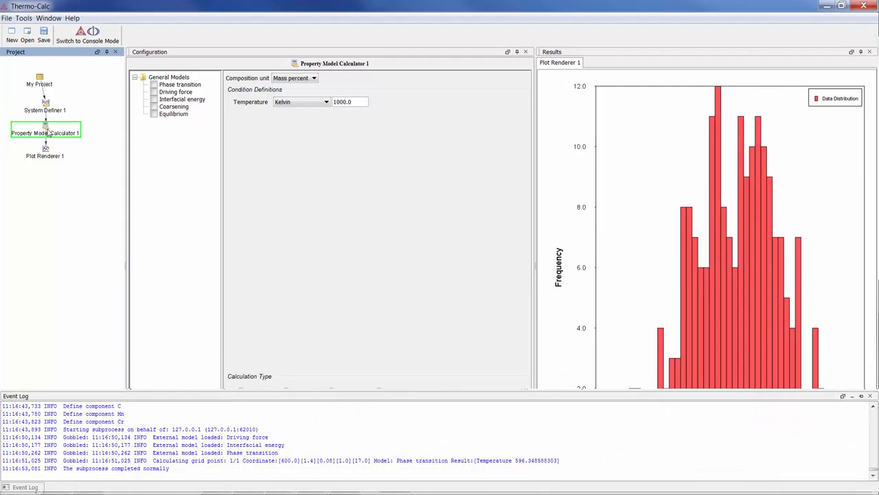
# - In System Definer 1, choose the FEDEMO: Iron Demo Database and load the Ferritic.xml material
pyautogui.click(45, 110)
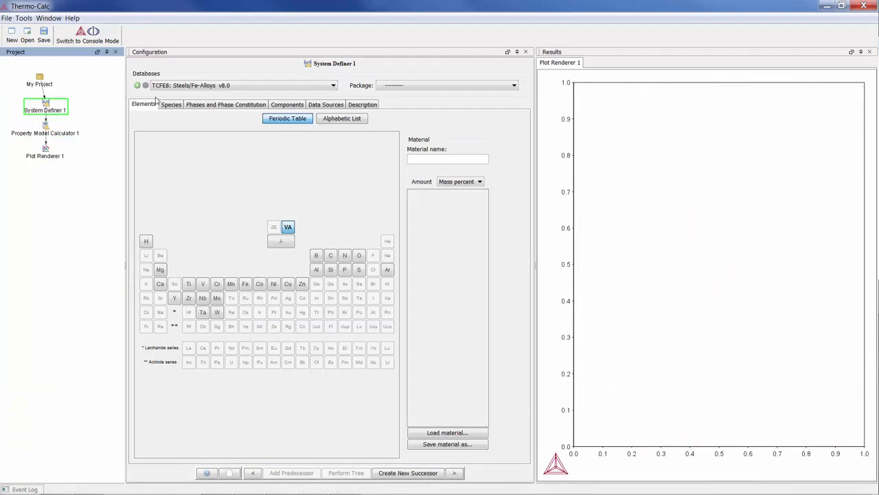
pyautogui.click(189, 86)
pyautogui.click(190, 145)
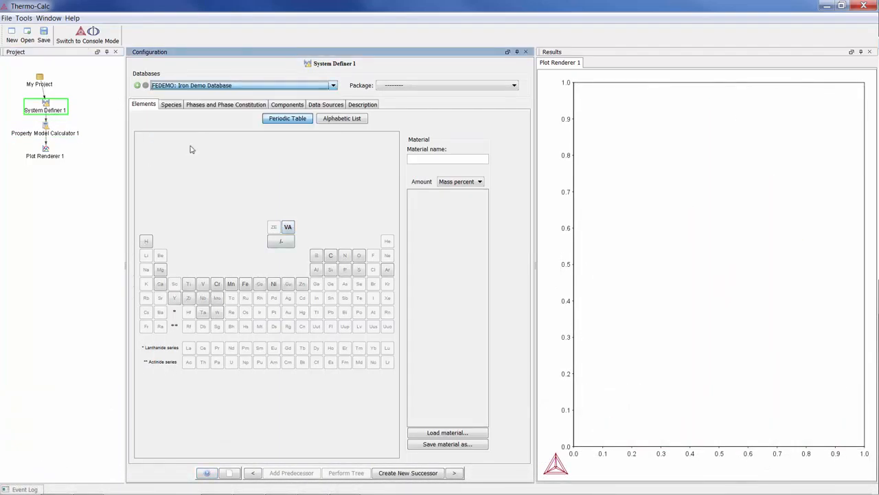
pyautogui.click(467, 432)
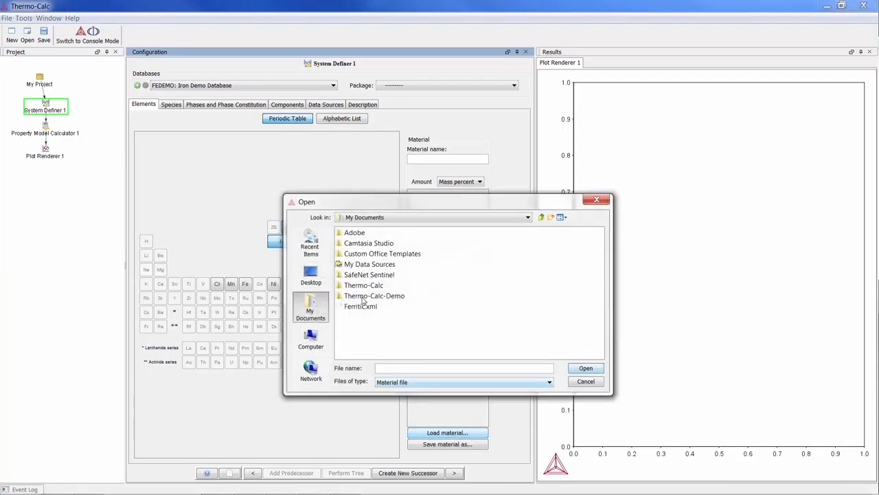
pyautogui.doubleClick(364, 304)
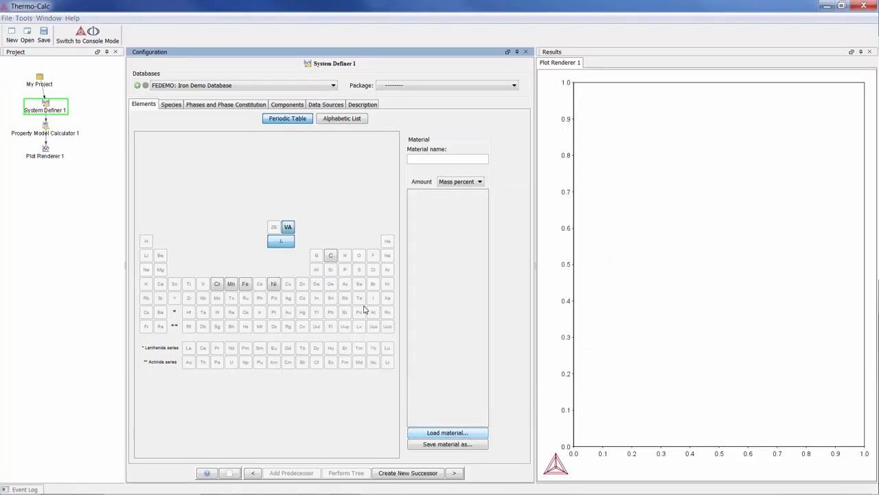
# - Enable the Driving force model in Property Model Calculator 1 and review its matrix phase options and description
pyautogui.click(47, 132)
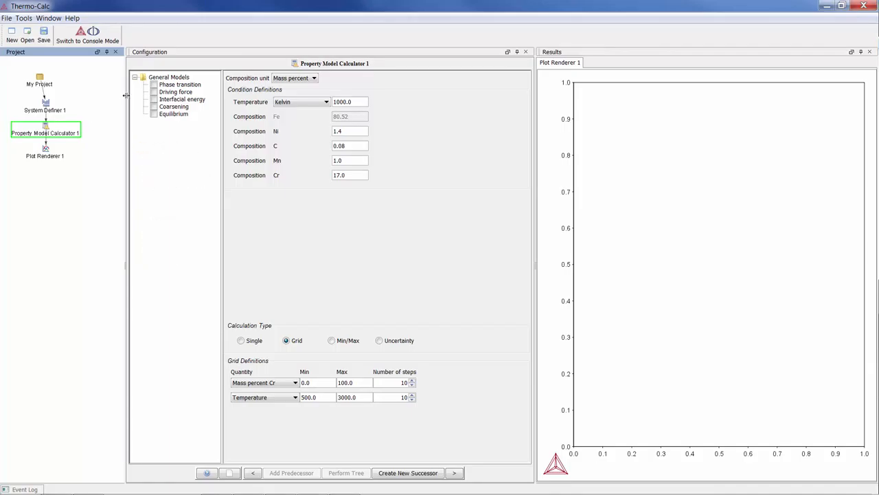
pyautogui.click(153, 92)
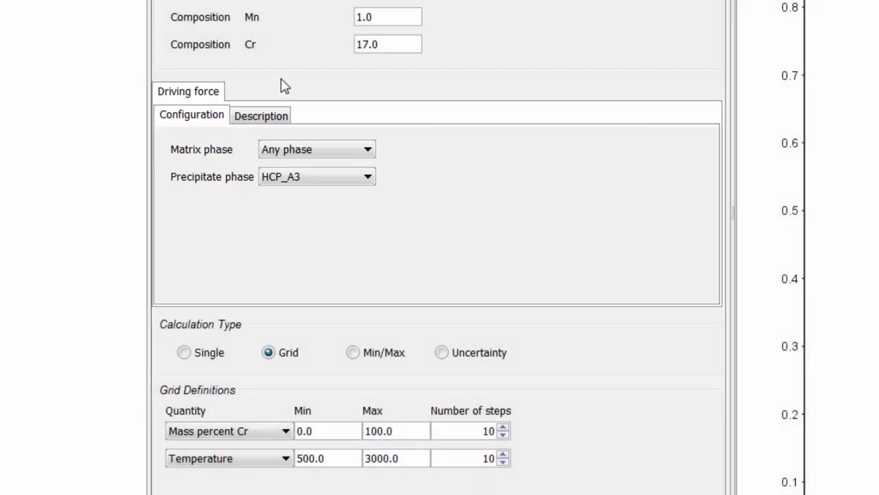
pyautogui.click(213, 115)
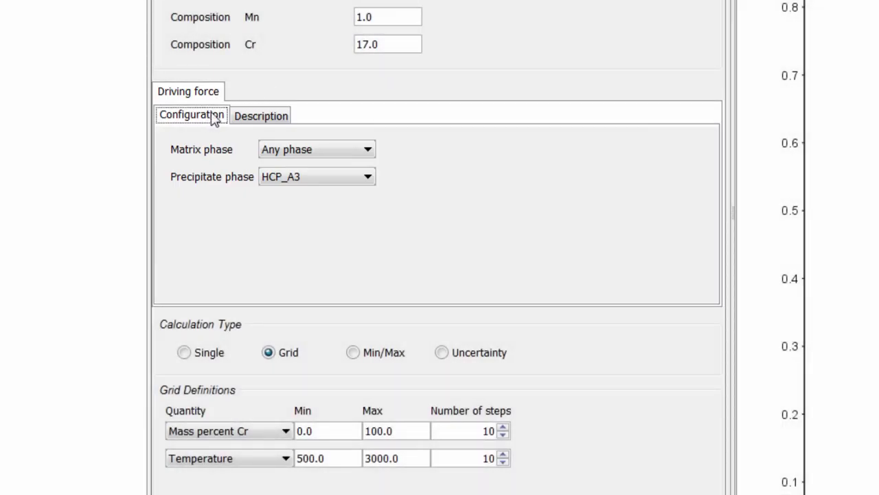
pyautogui.click(312, 151)
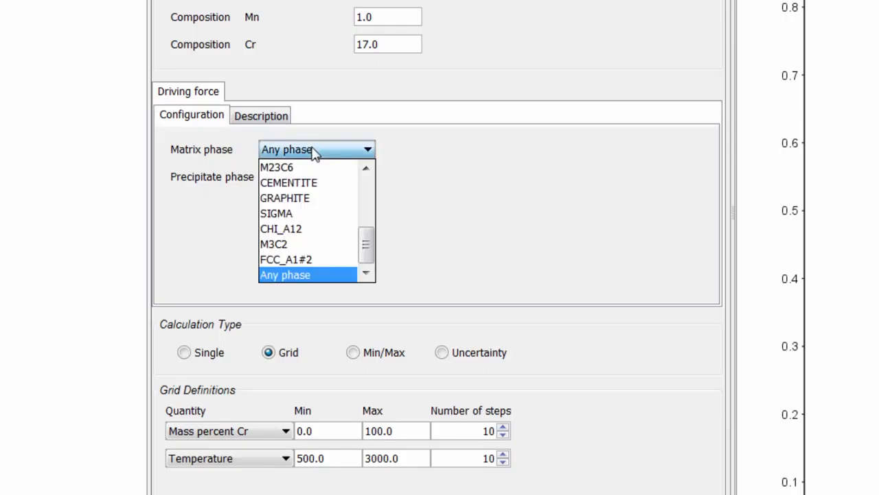
pyautogui.click(314, 151)
pyautogui.click(265, 116)
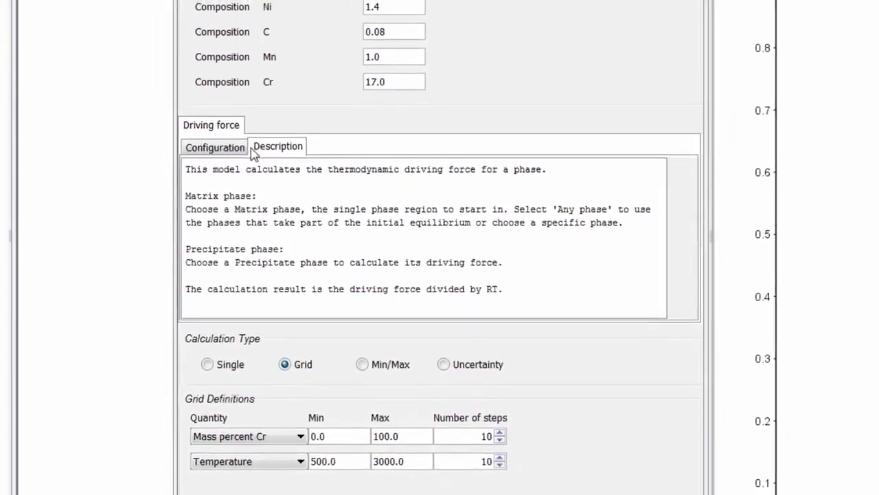
pyautogui.click(217, 117)
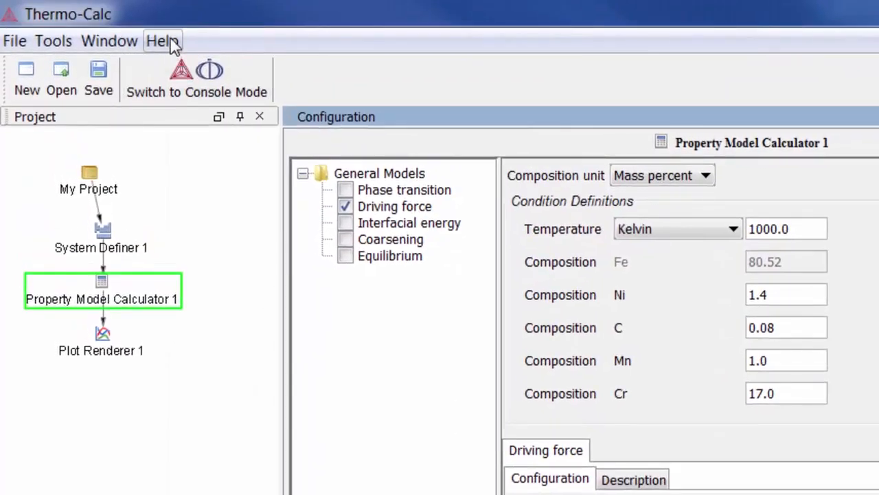
# - Open the online help and search it for "Property Model Calculator"
pyautogui.click(171, 42)
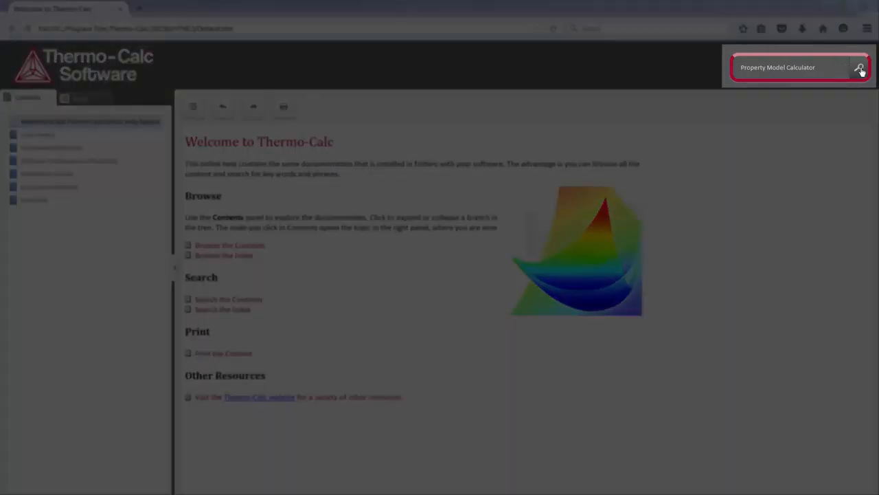
pyautogui.click(858, 69)
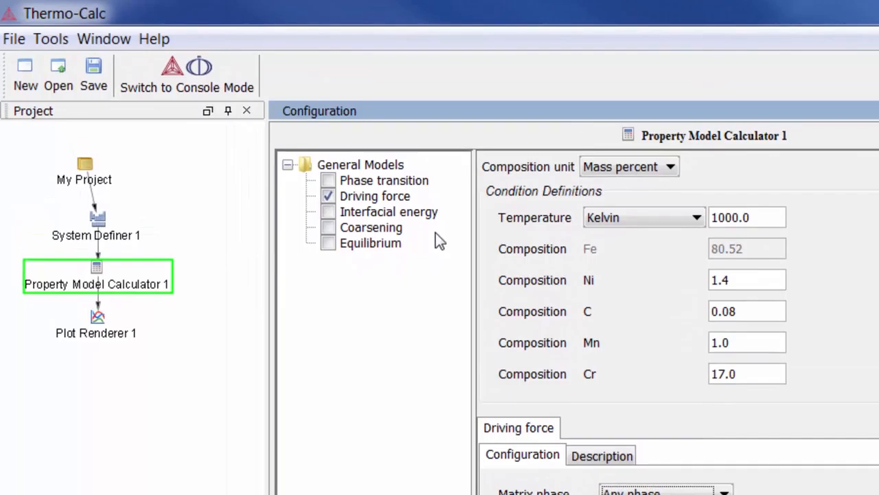
# - Add the Phase transition model with Any phase as the matrix phase and SIGMA as the phase to form
pyautogui.click(329, 181)
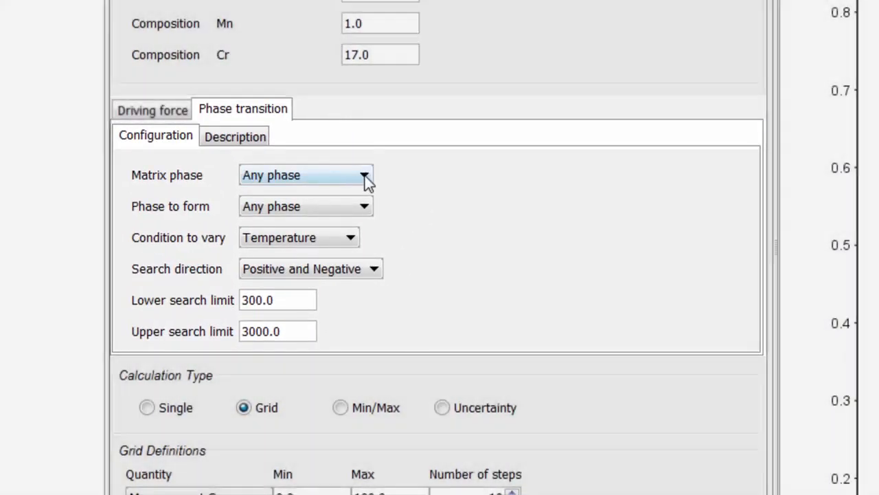
pyautogui.click(363, 175)
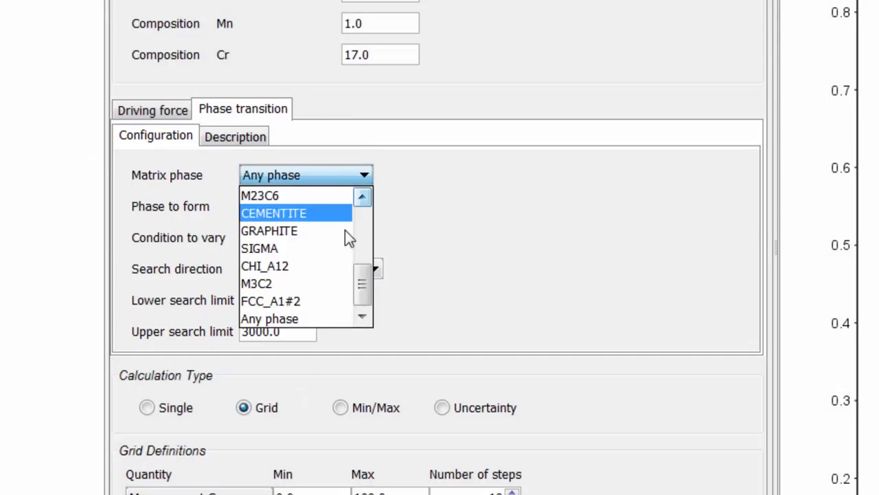
pyautogui.click(331, 319)
pyautogui.click(317, 207)
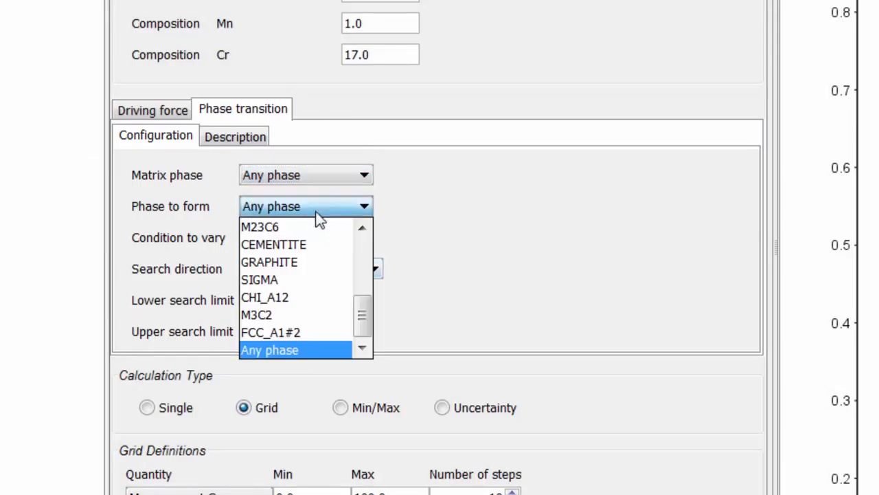
pyautogui.click(308, 278)
# - Choose a matrix phase for the Driving force model and set the calculation type to Single
pyautogui.click(178, 112)
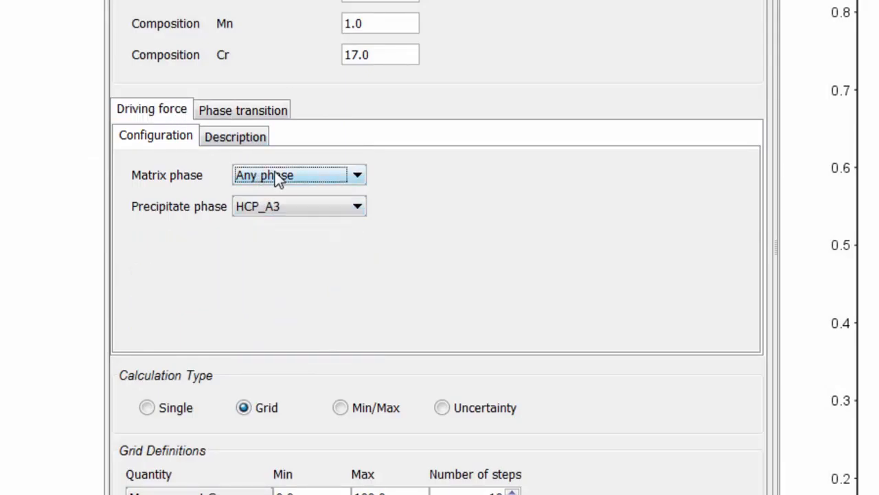
pyautogui.click(278, 177)
pyautogui.click(278, 244)
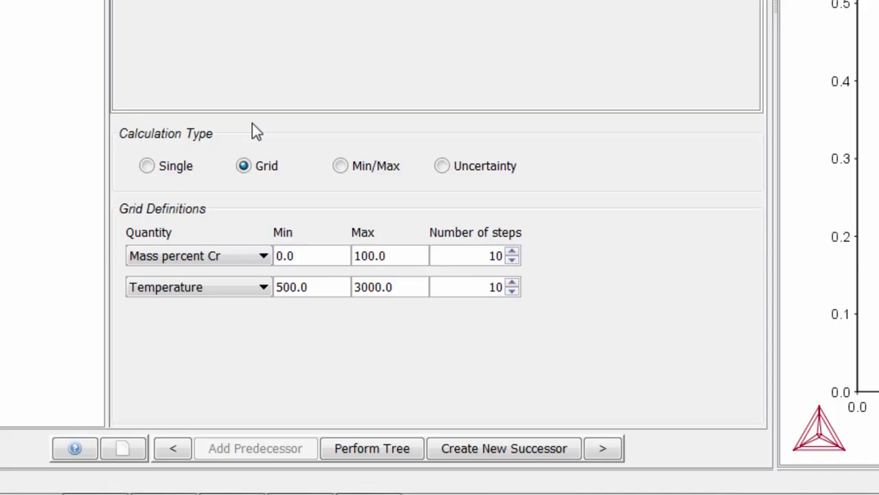
pyautogui.click(149, 166)
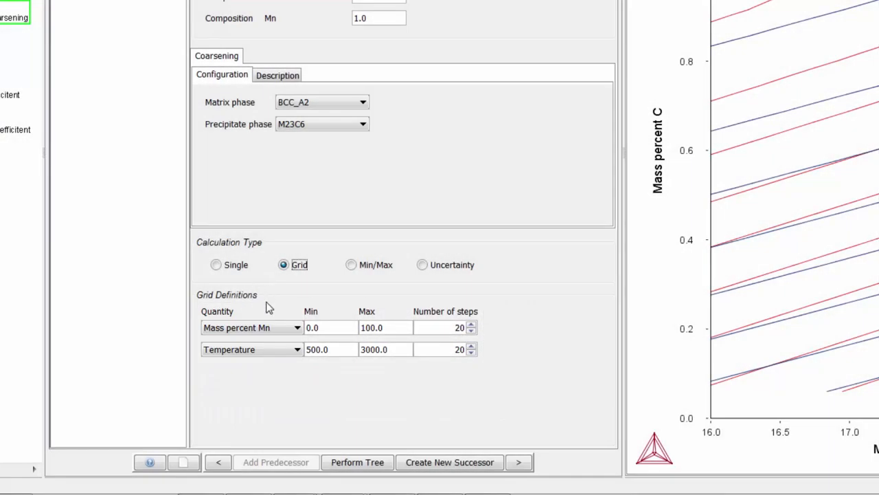
# - Examine the quantities available for the first grid axis of the Coarsening calculation
pyautogui.click(275, 330)
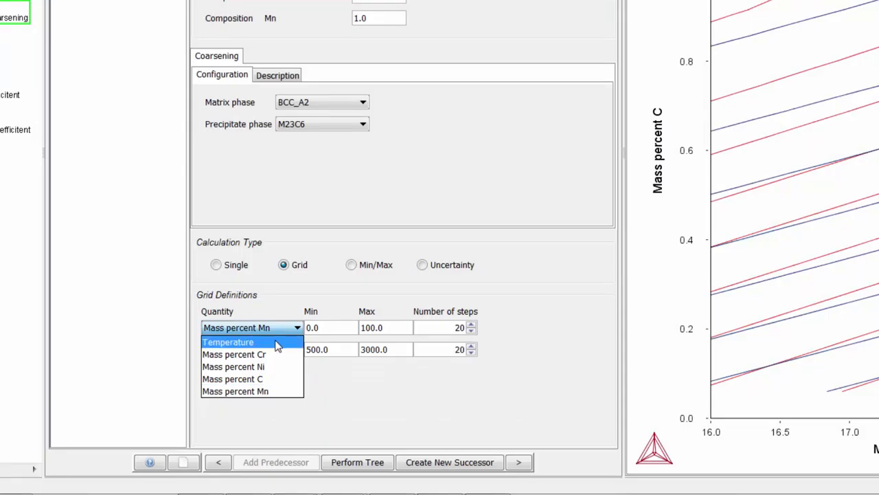
pyautogui.click(274, 325)
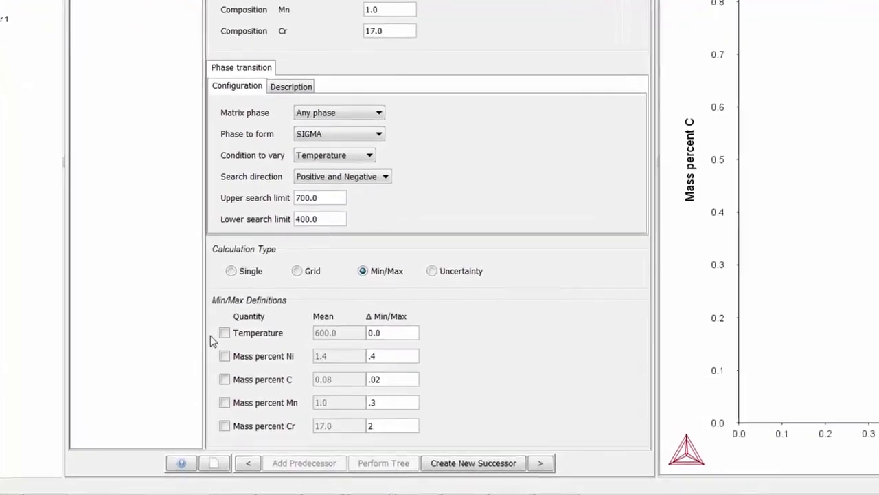
# - Include the mass percents of Ni, C, Mn and Cr in the Min/Max definitions of the phase transition calculation
pyautogui.click(225, 356)
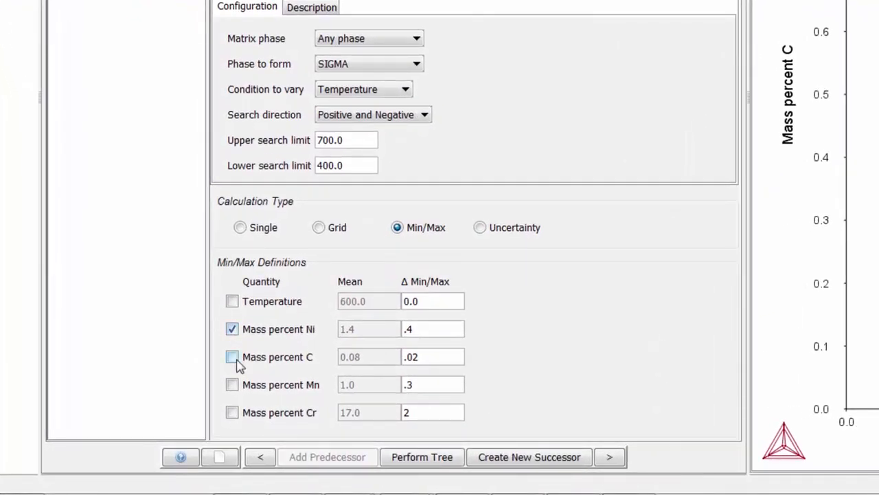
pyautogui.click(232, 358)
pyautogui.click(233, 385)
pyautogui.click(232, 413)
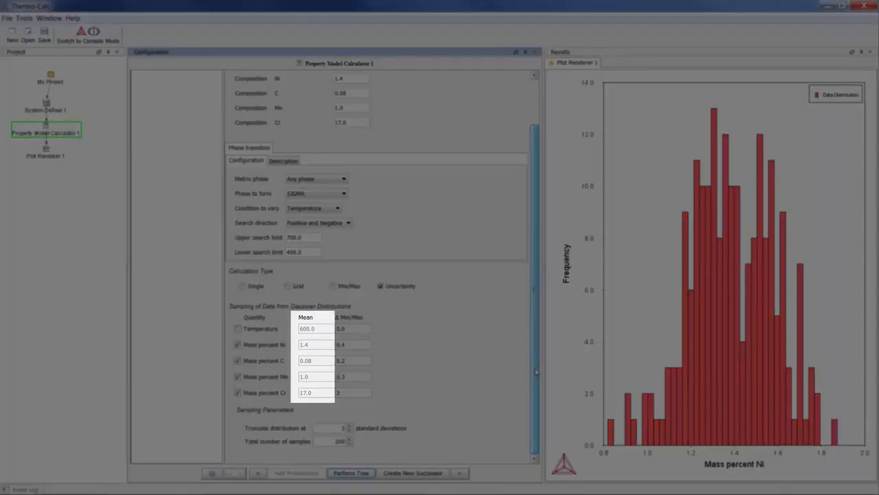
# - Review the alloy composition values and the Gaussian sampling settings of the uncertainty calculation
pyautogui.moveTo(536, 371); pyautogui.dragTo(541, 320)
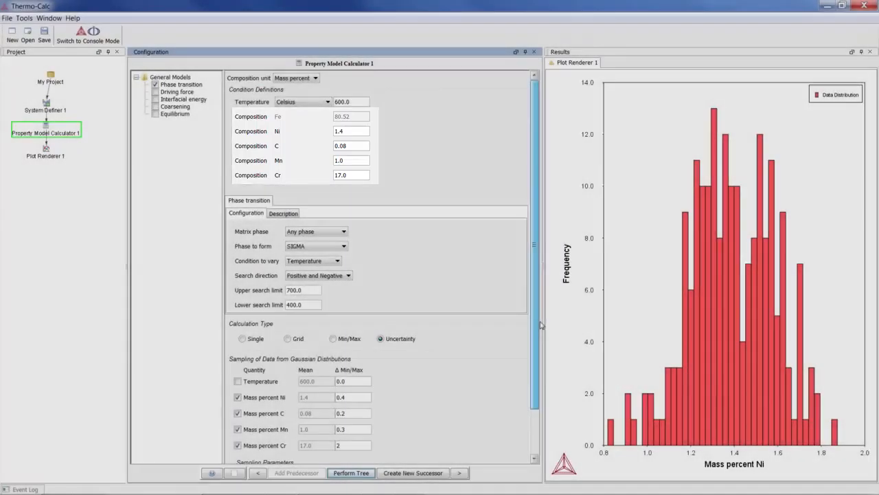
pyautogui.moveTo(541, 321); pyautogui.dragTo(531, 377)
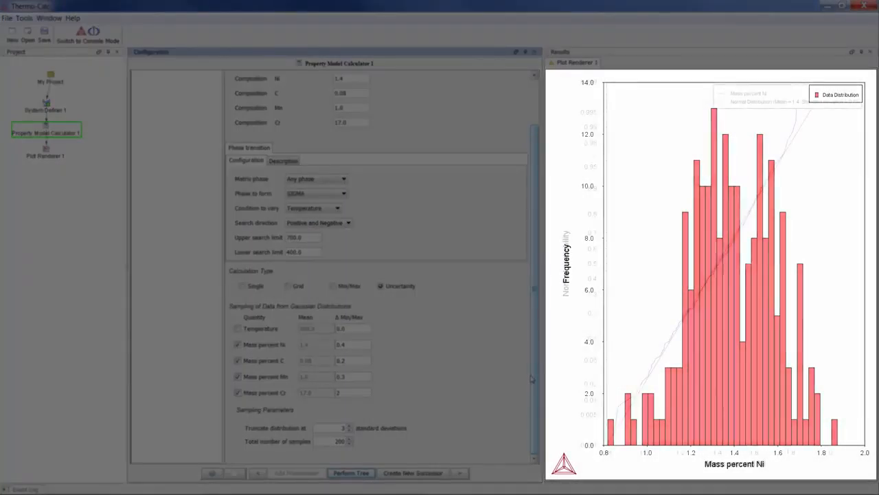